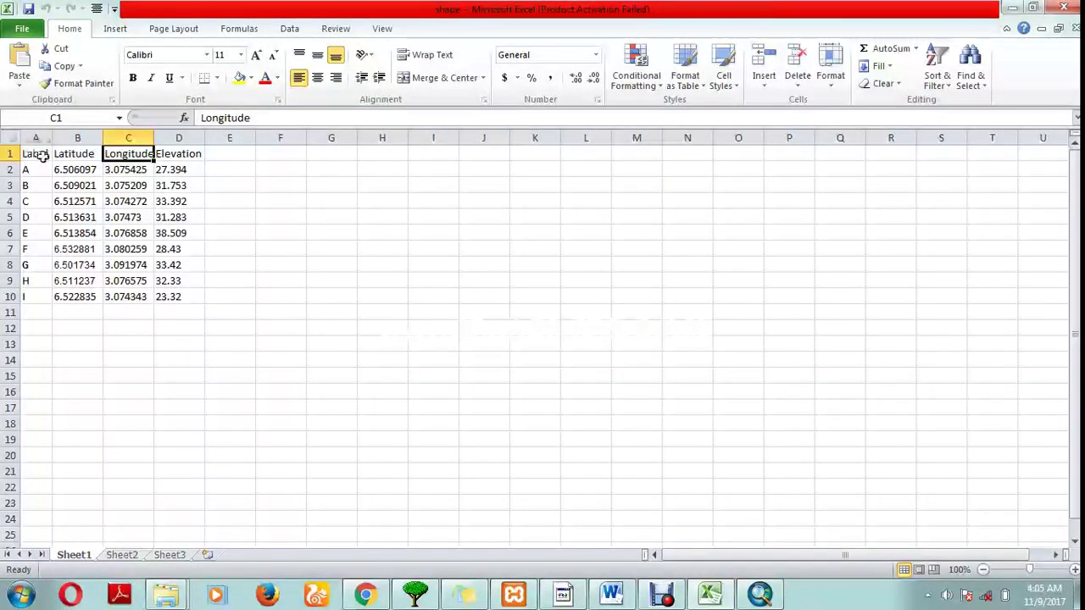
Select the label and coordinate columns of the sheet data.
drag(39, 155, 200, 297)
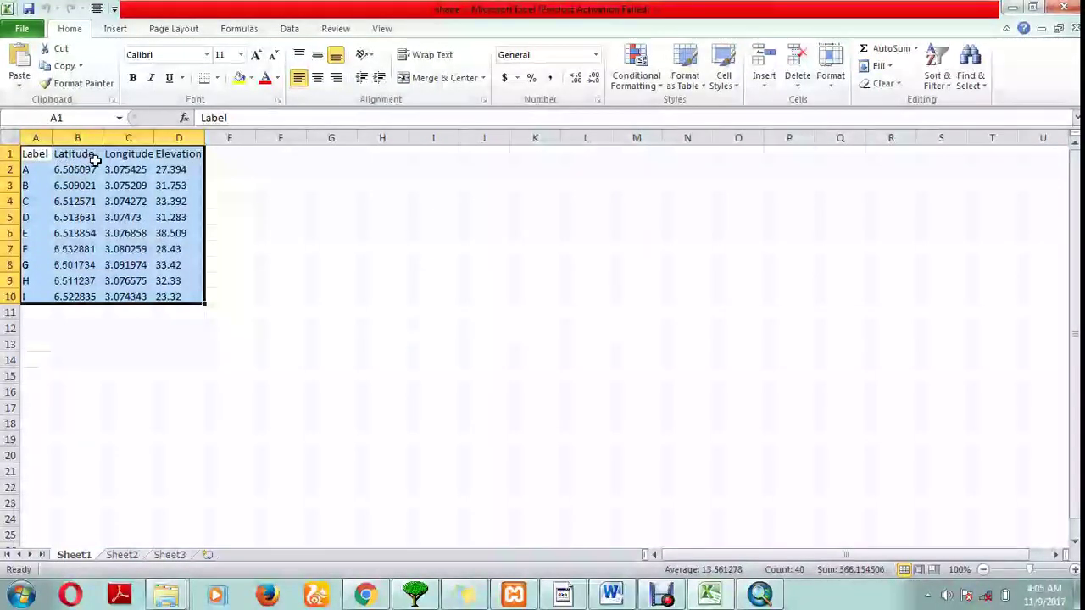
click(178, 137)
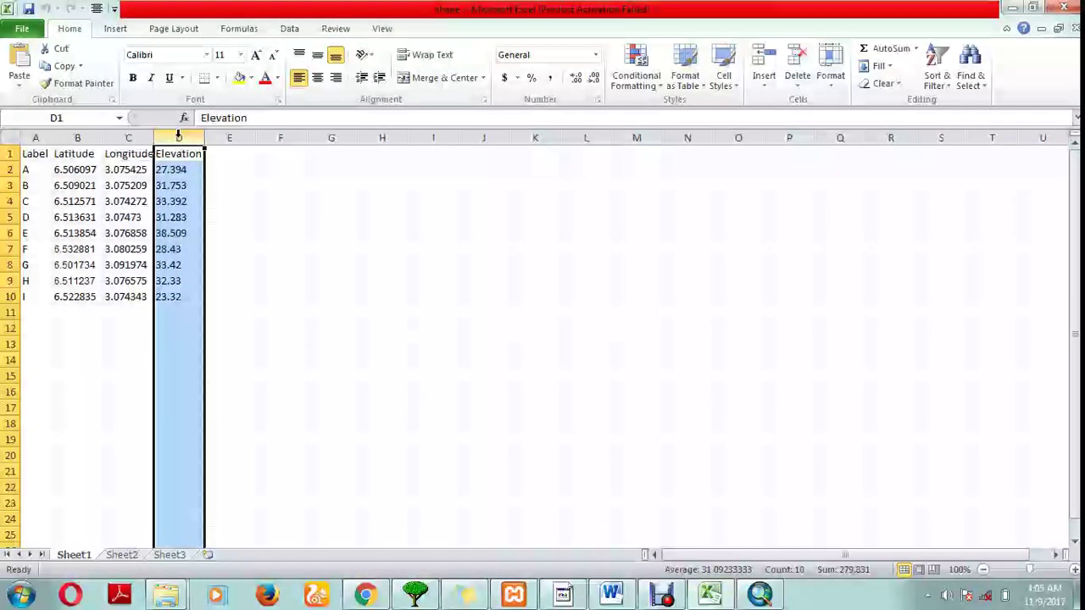
drag(30, 152, 118, 299)
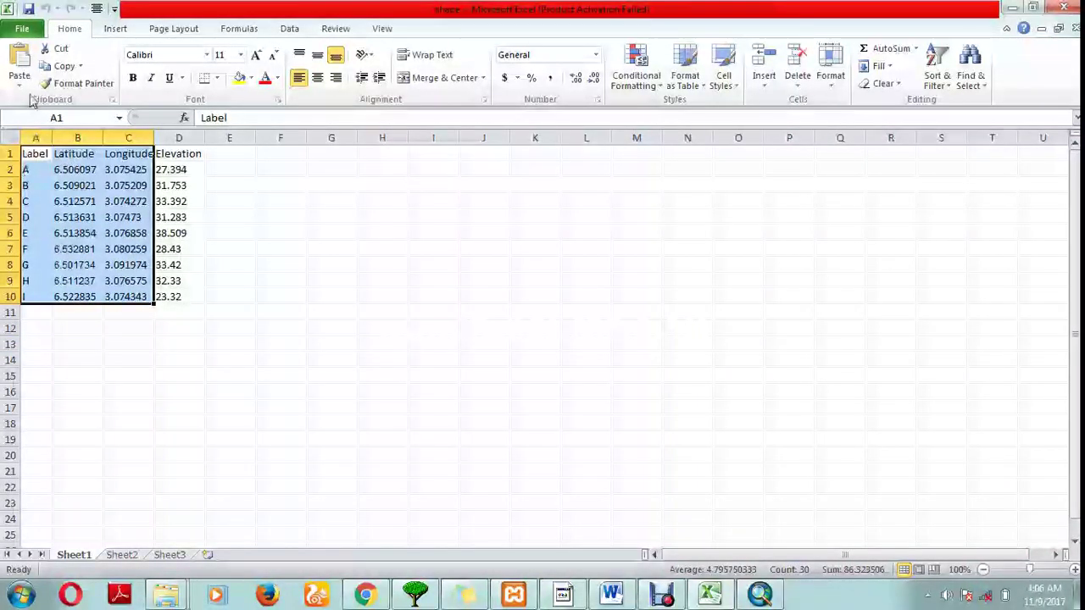
Save the active sheet as Text (Tab delimited) shape.txt, replacing the existing file.
click(28, 28)
click(40, 78)
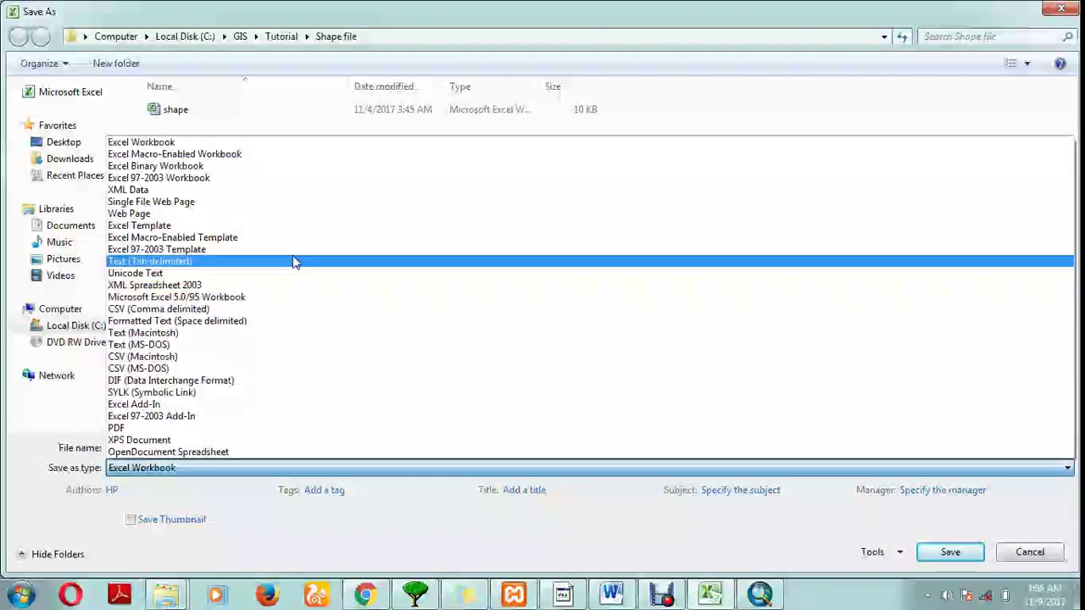
click(295, 262)
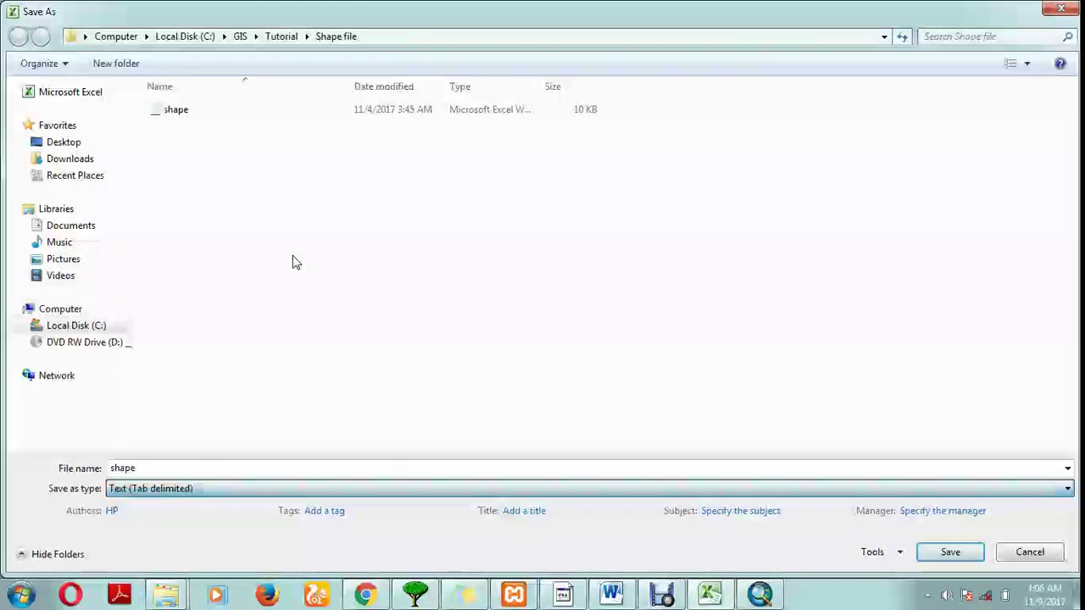
double_click(282, 467)
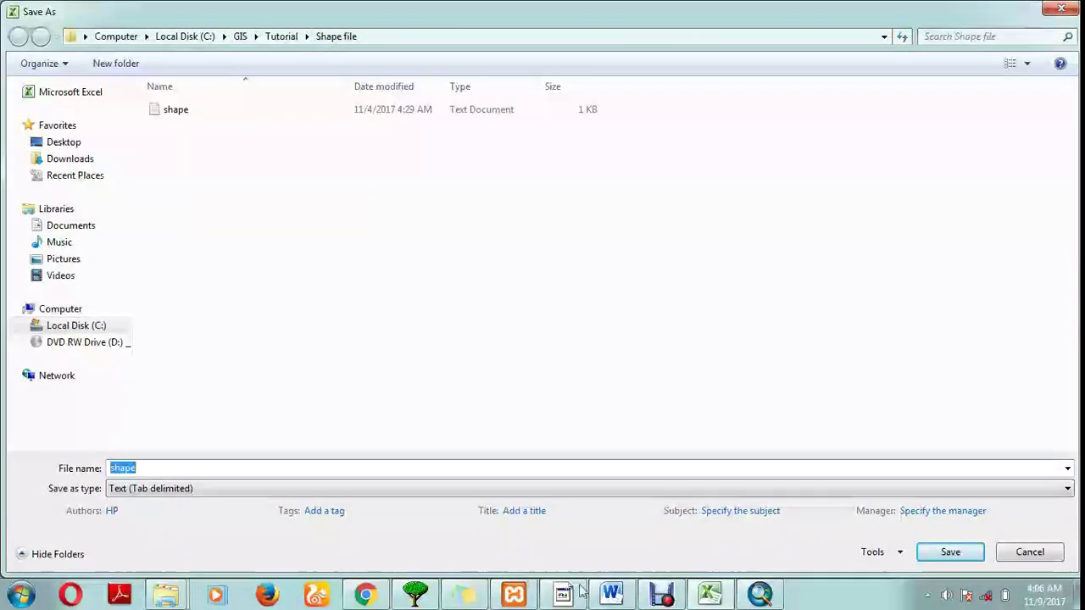
click(941, 553)
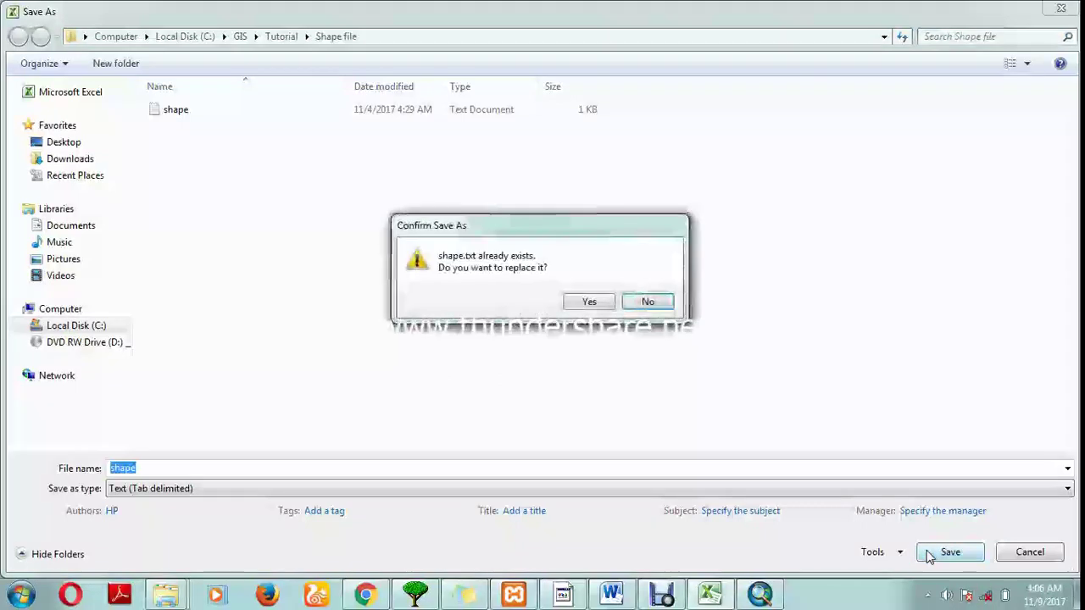
click(589, 304)
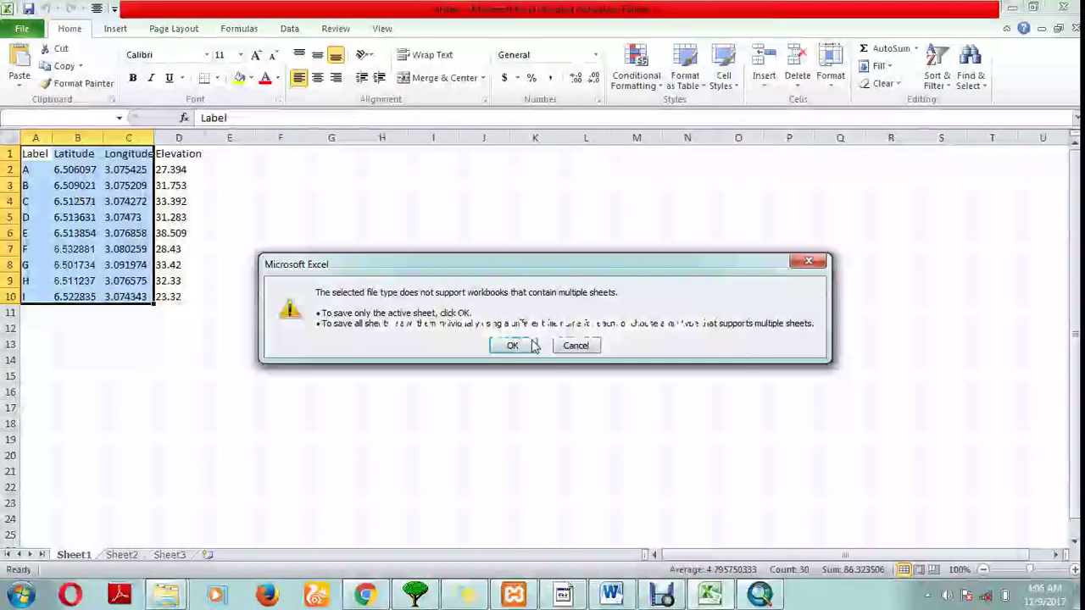
click(518, 345)
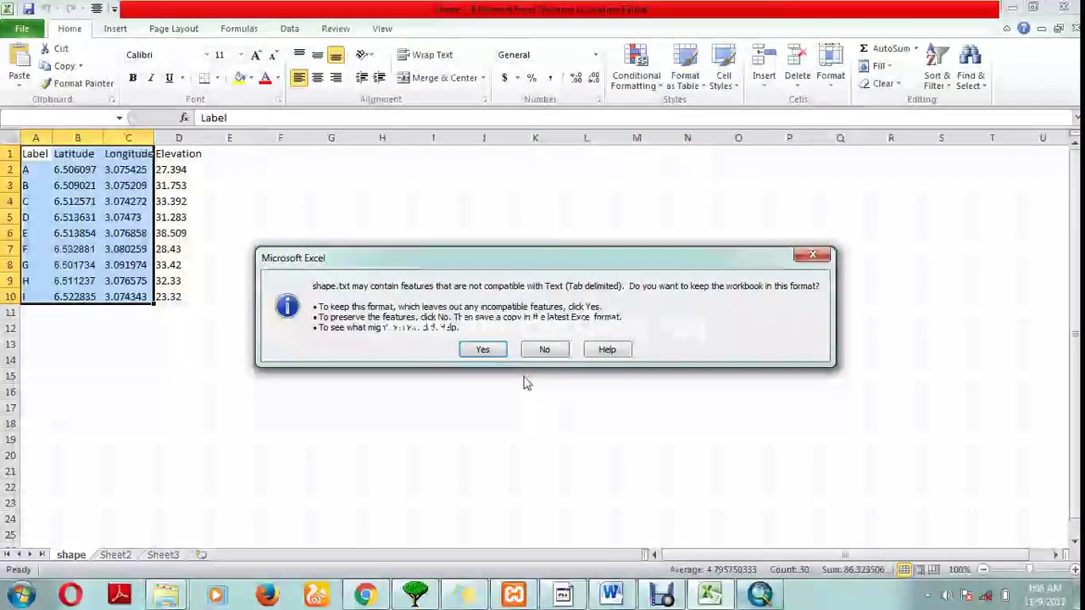
click(483, 349)
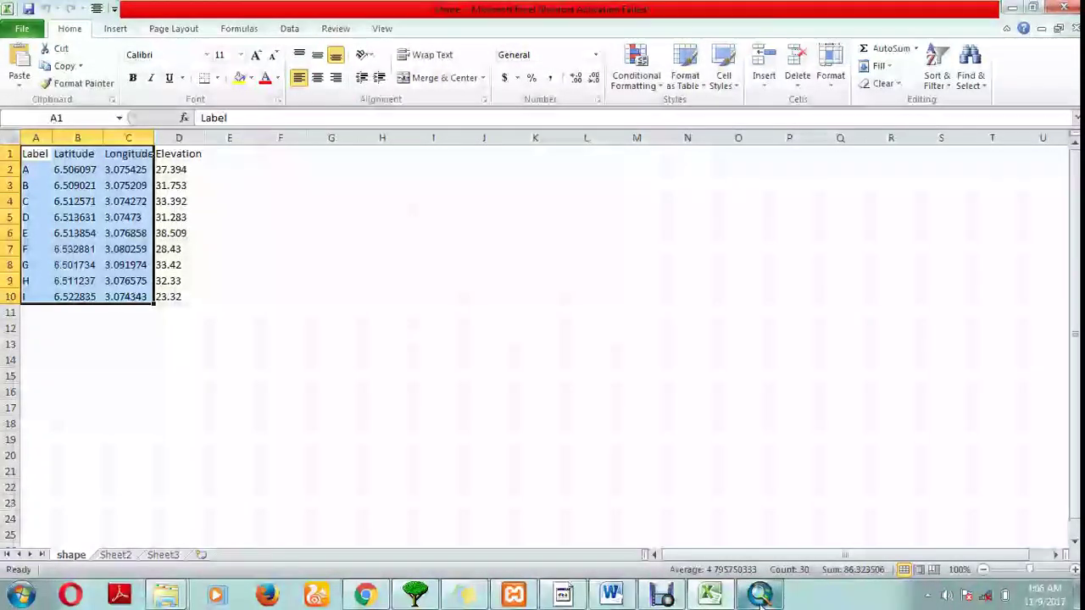
In ArcMap, add shape.txt from the Shape file folder as a table.
key(alt+Tab)
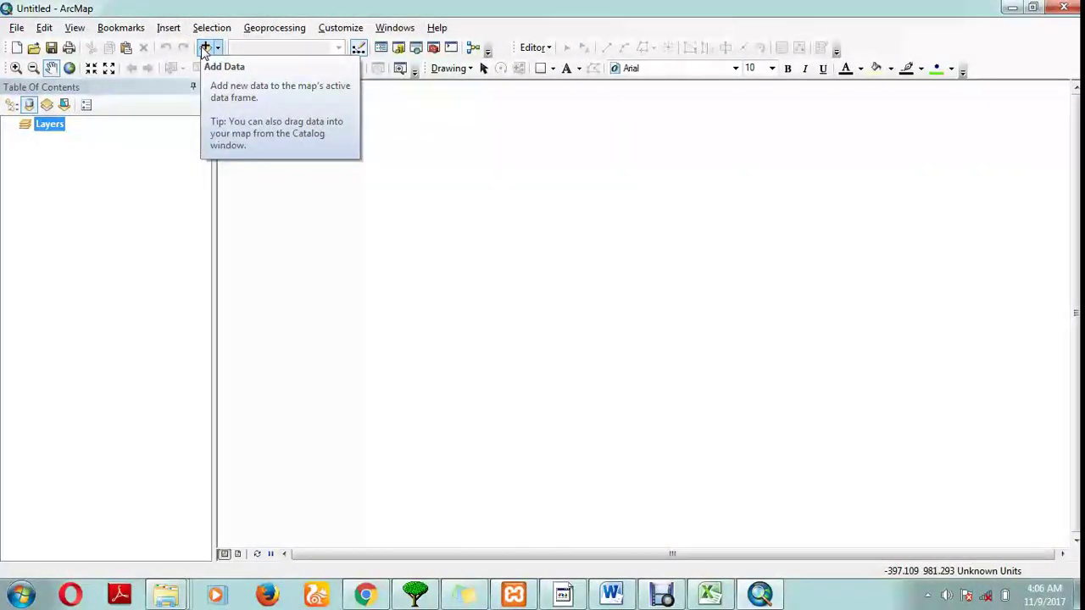
click(205, 48)
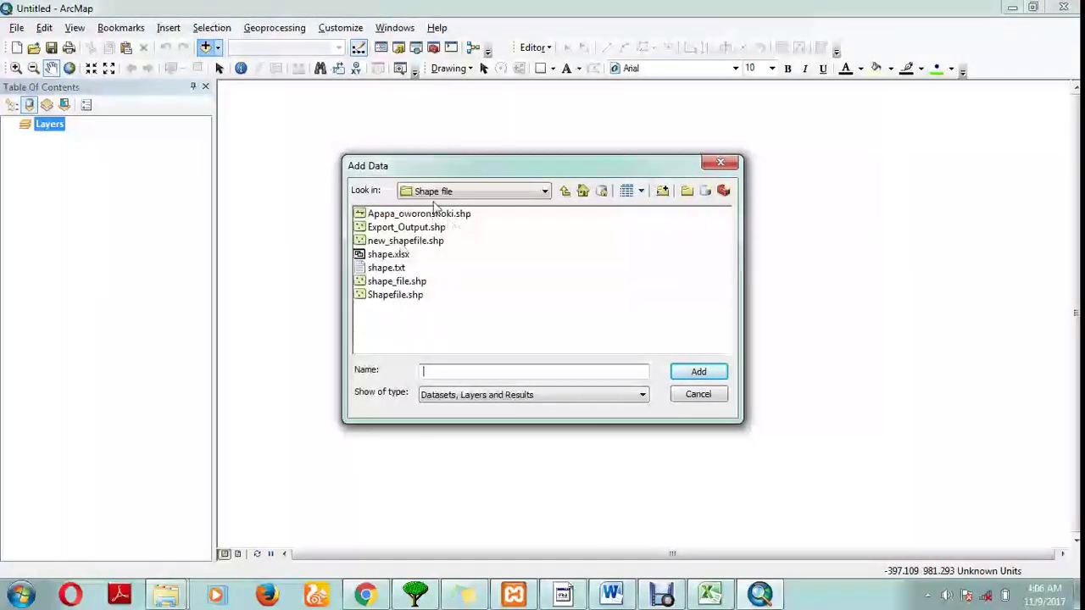
click(456, 193)
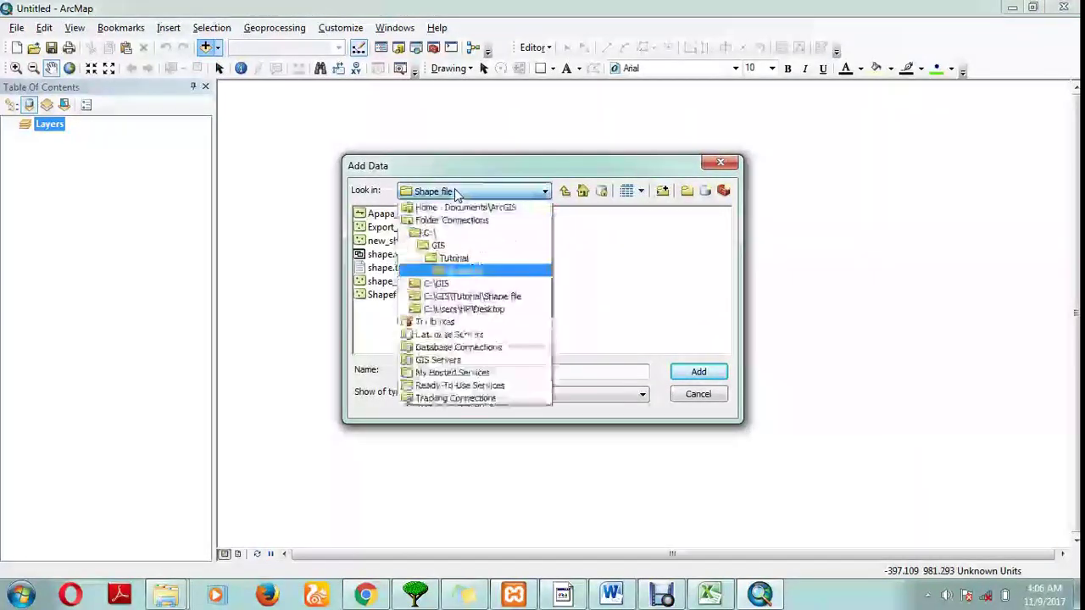
click(595, 271)
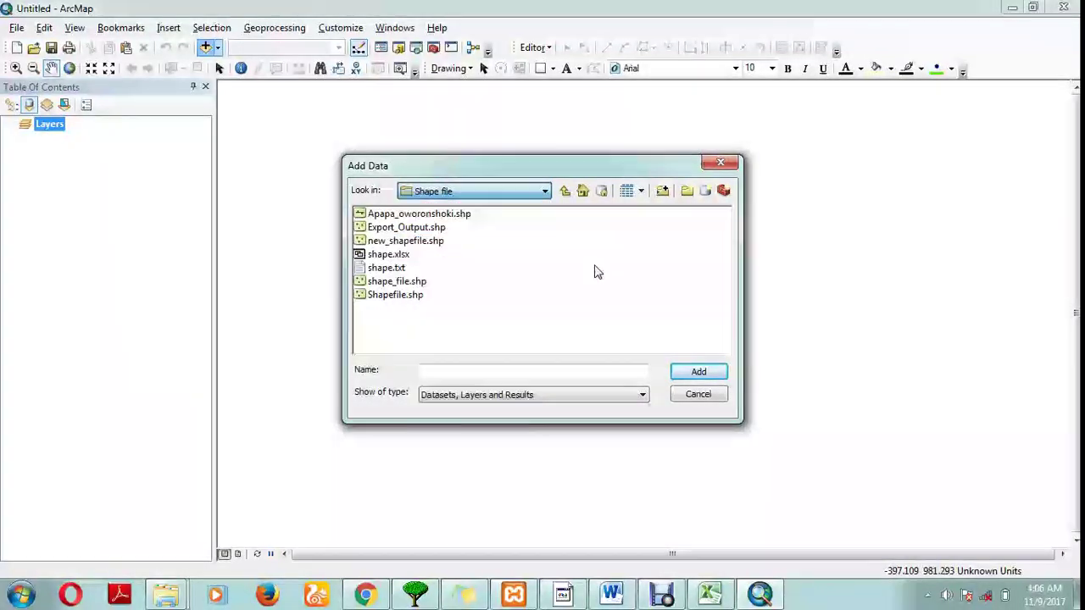
click(392, 273)
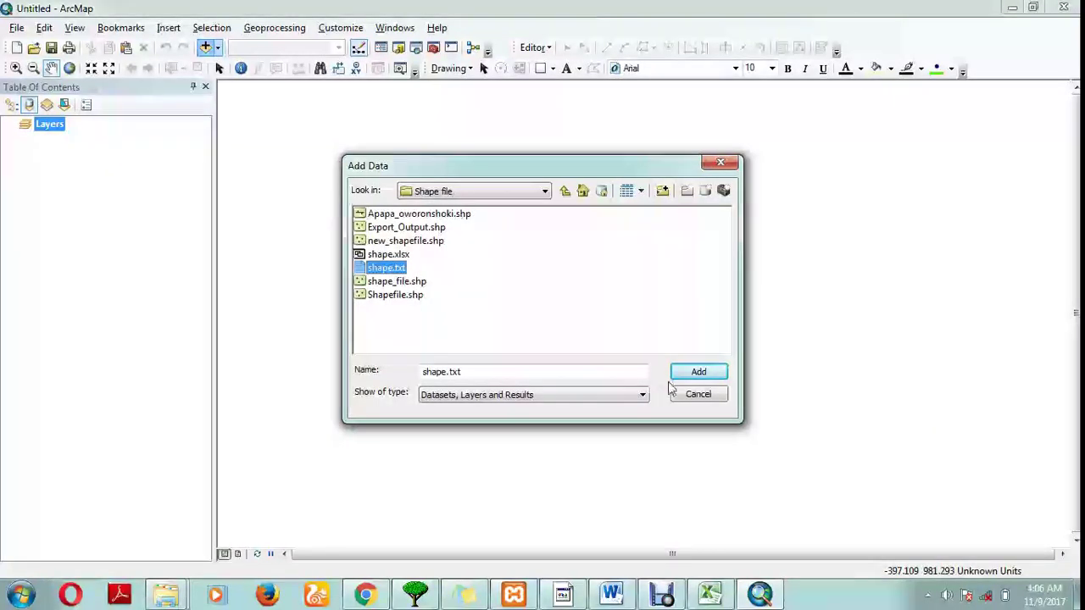
click(698, 371)
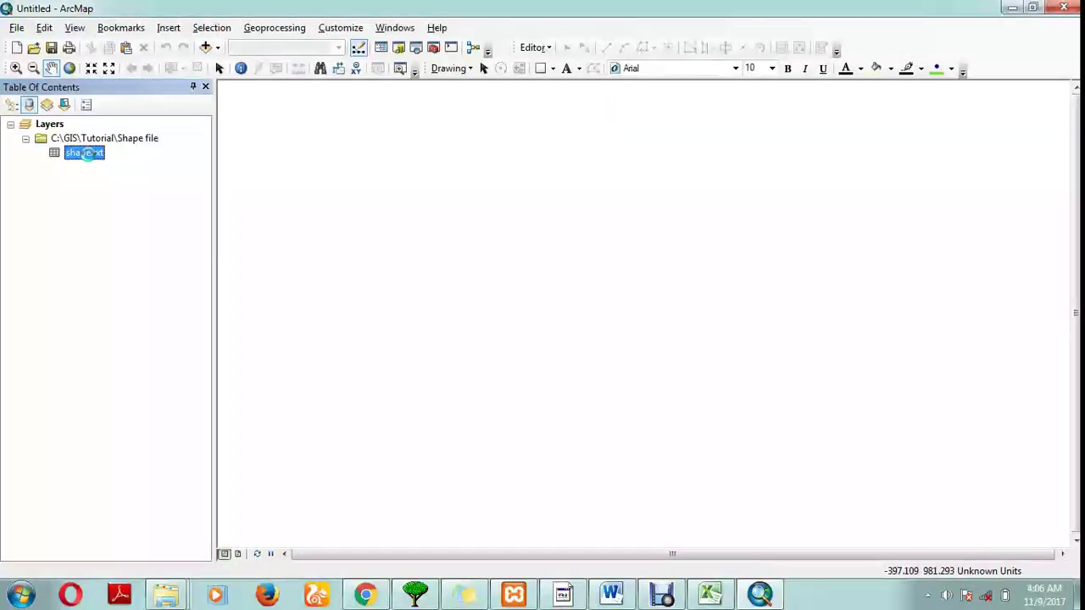
right_click(85, 153)
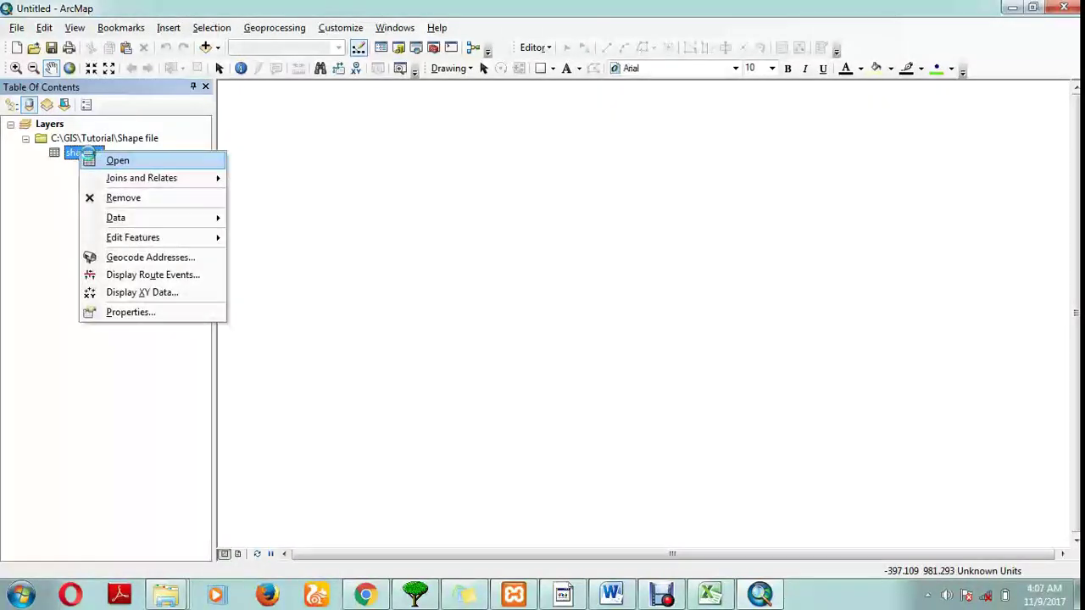
Display XY Data with X Longitude, Y Latitude, Z Elevation, then edit its coordinate system.
click(123, 293)
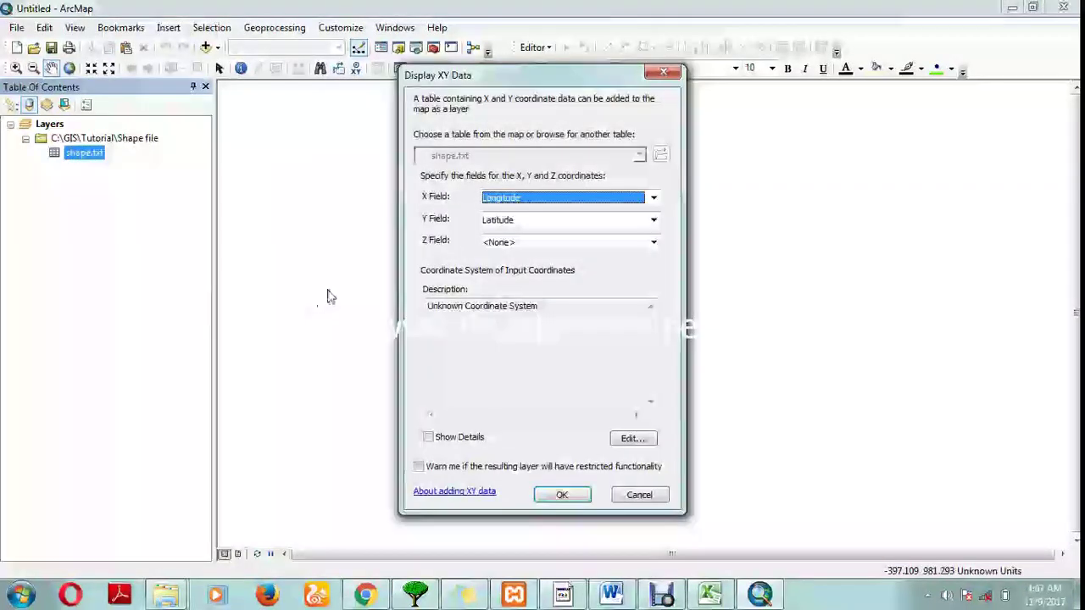
click(652, 243)
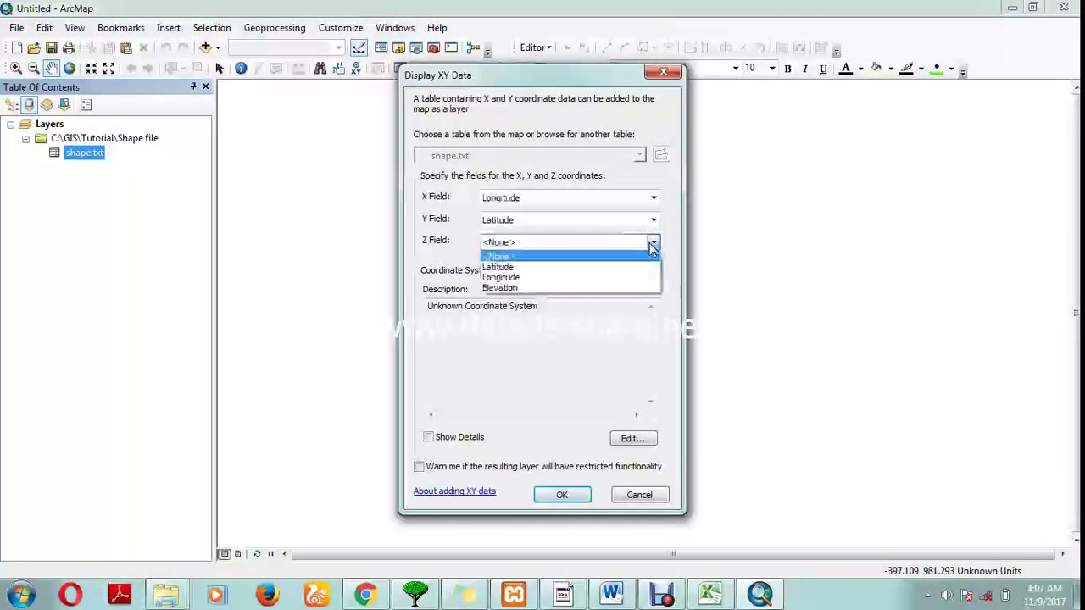
click(595, 290)
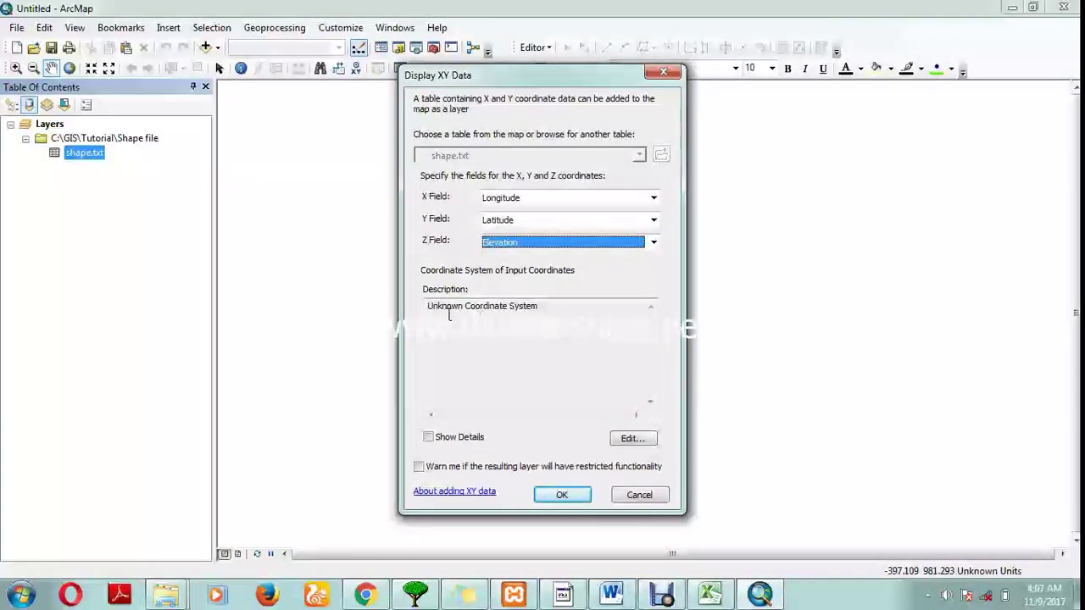
click(631, 441)
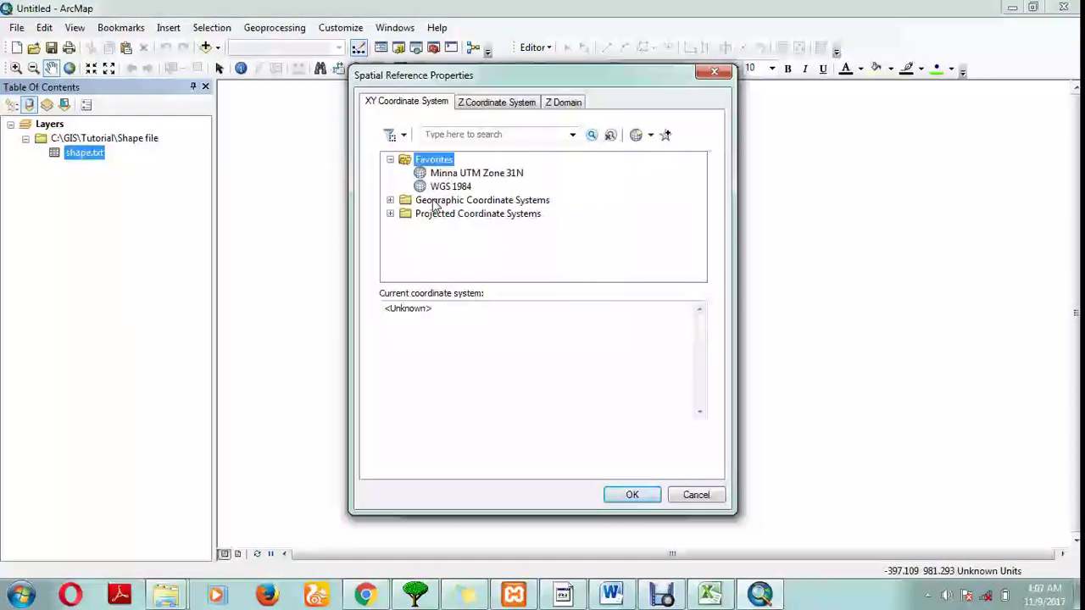
Choose Geographic Coordinate Systems > World > WGS 1984 for the input coordinates.
click(432, 203)
double_click(432, 203)
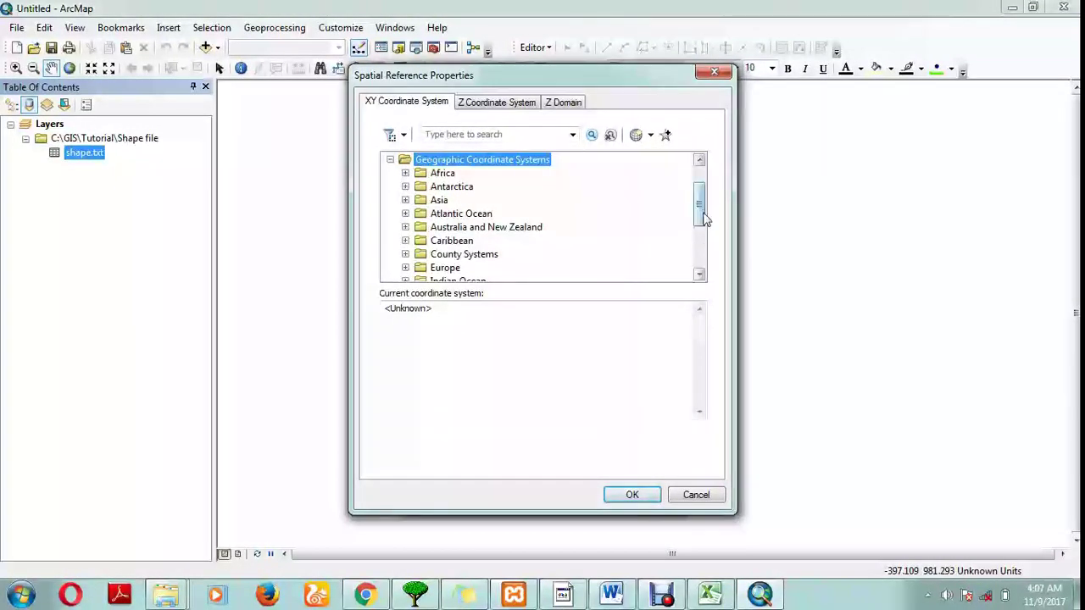
drag(700, 213, 700, 268)
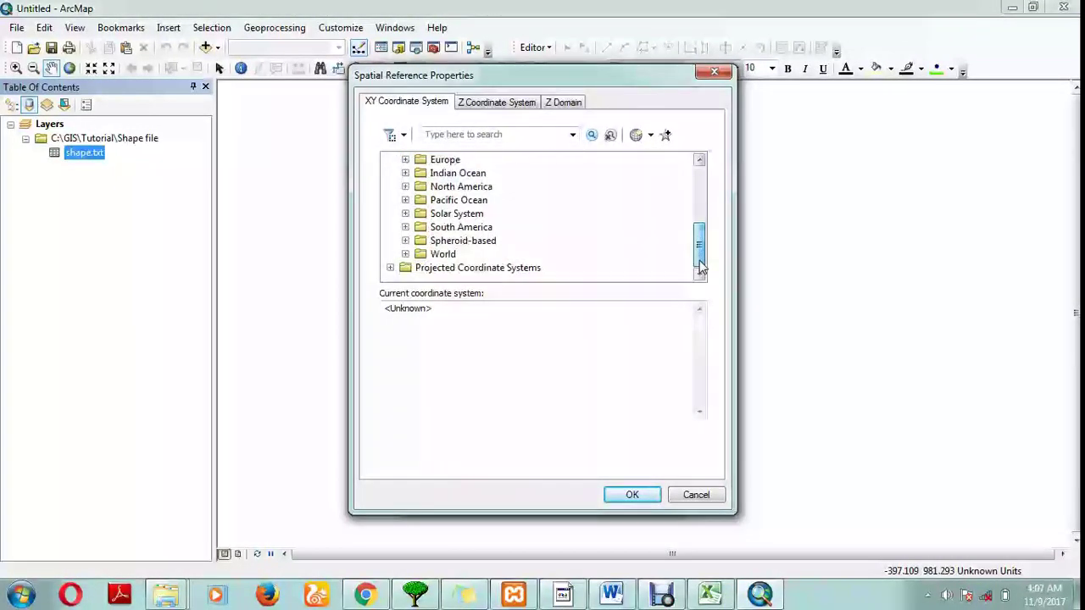
double_click(445, 254)
drag(700, 226, 700, 271)
click(473, 256)
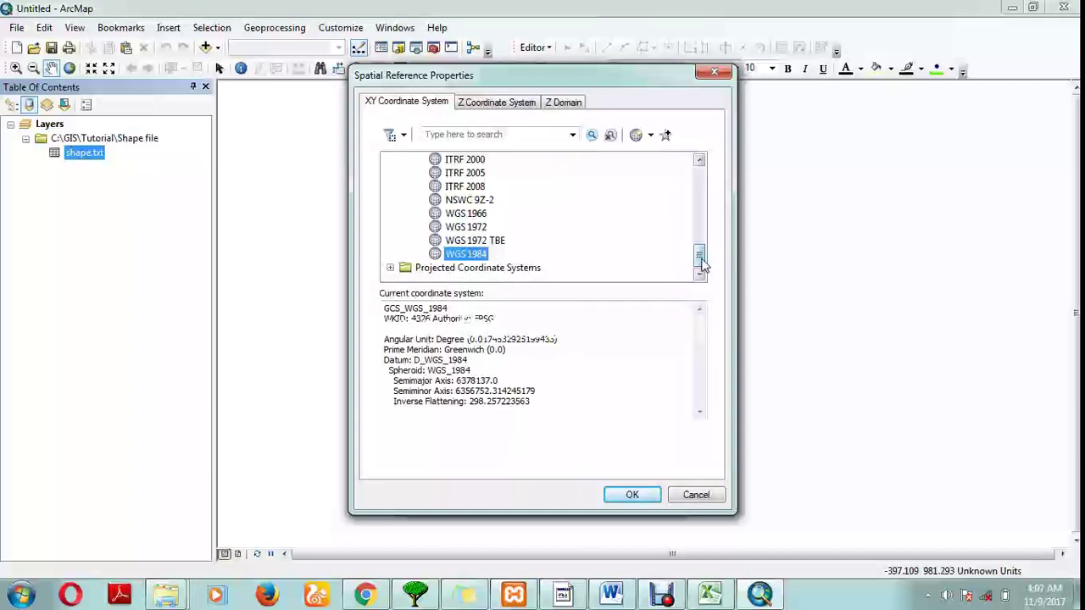
mouse_move(700, 263)
mouse_down()
mouse_move(700, 213)
mouse_move(700, 281)
mouse_up()
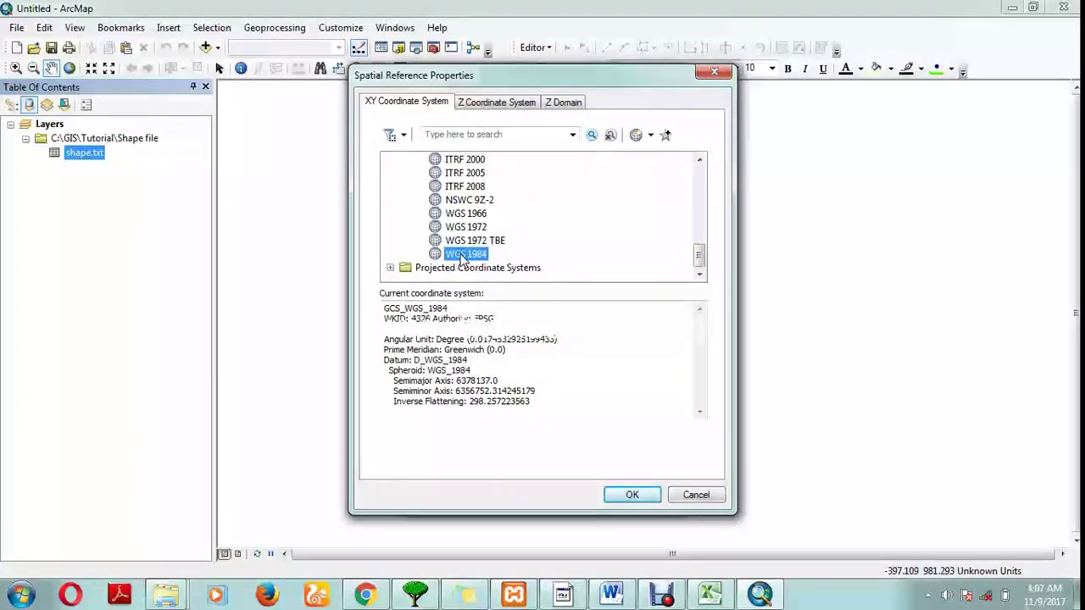
click(632, 495)
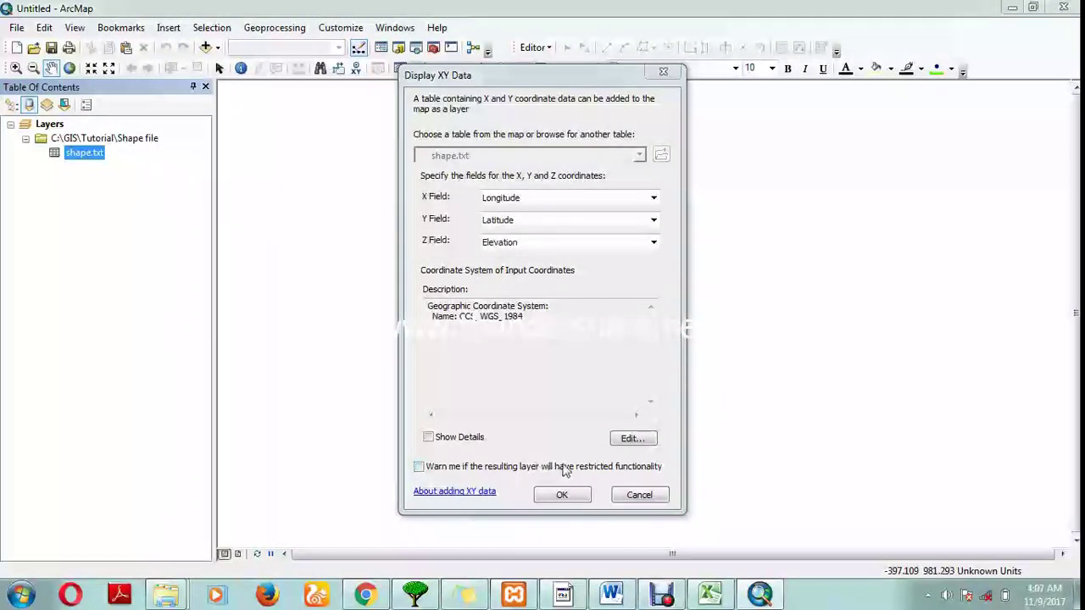
Plot the XY points as the shape.txt Events layer and select that layer.
click(562, 497)
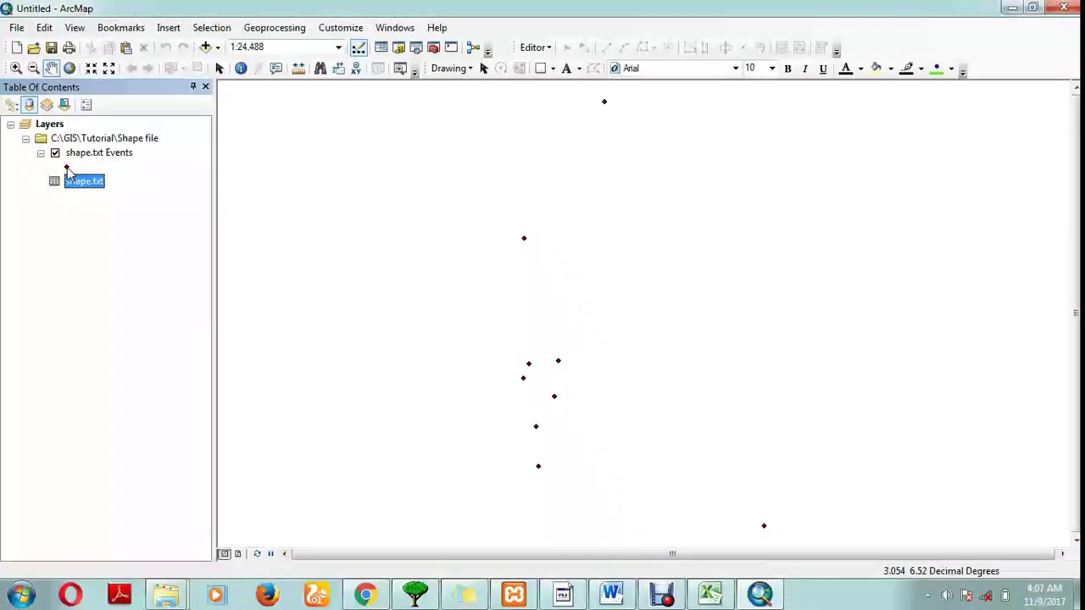
click(108, 157)
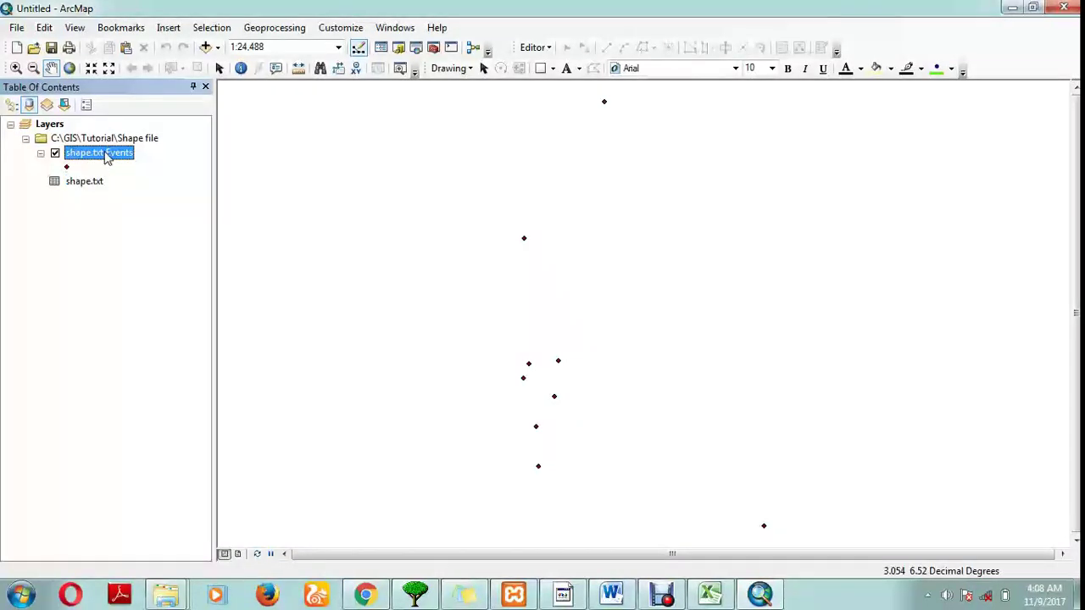
right_click(107, 156)
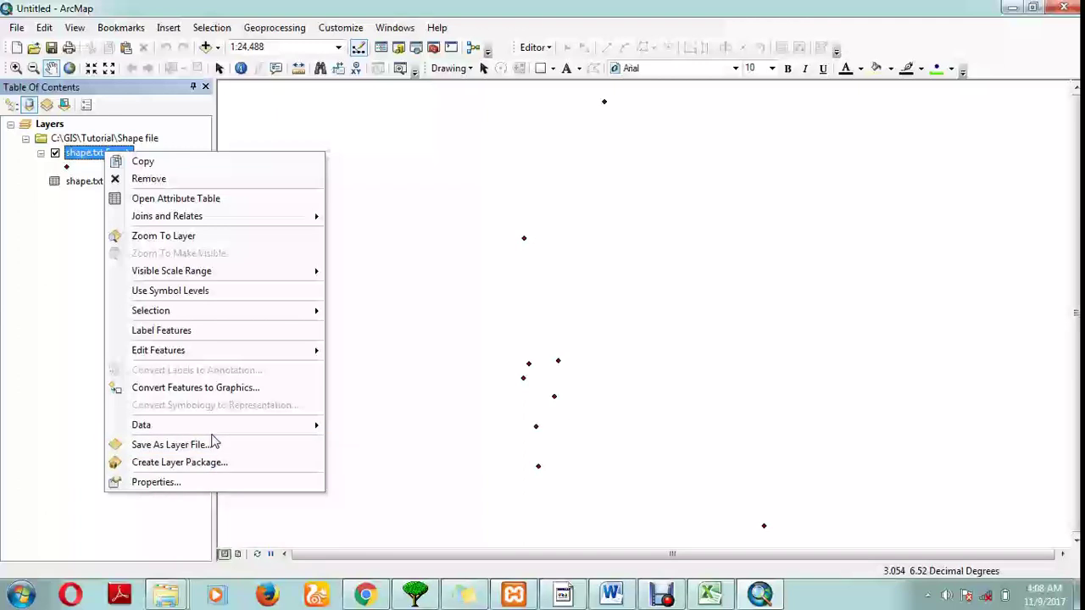
Export the shape.txt Events points to a new_shape shapefile in the Shape file folder.
mouse_move(208, 433)
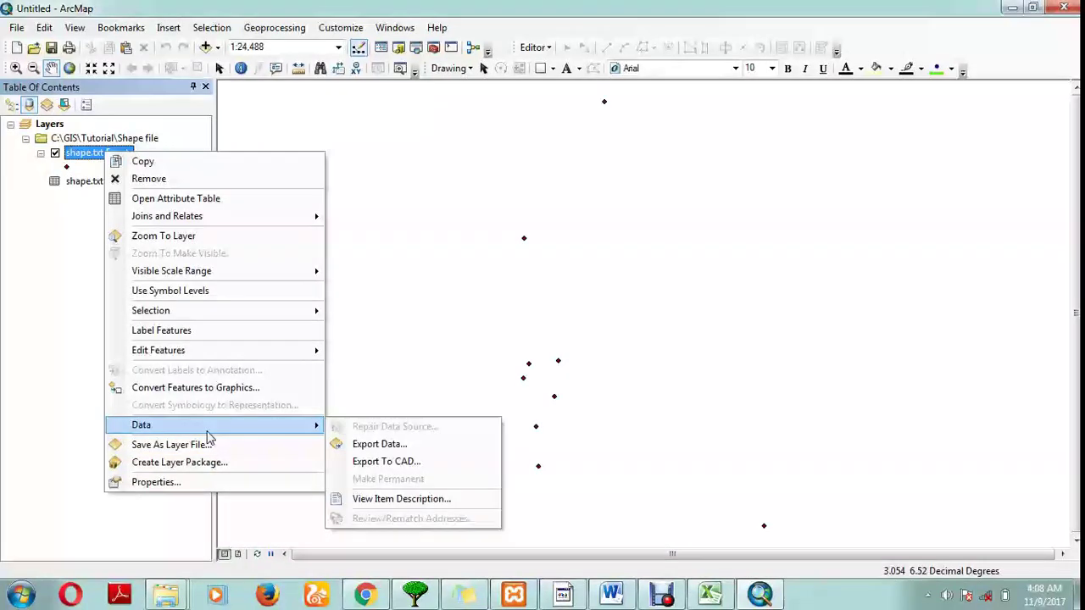
click(343, 449)
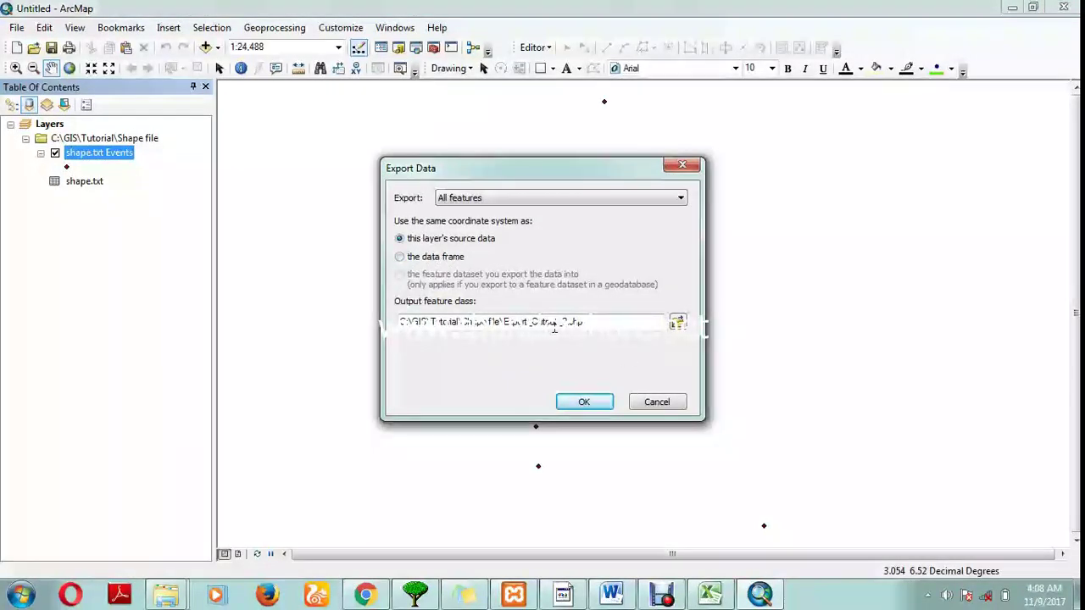
click(677, 323)
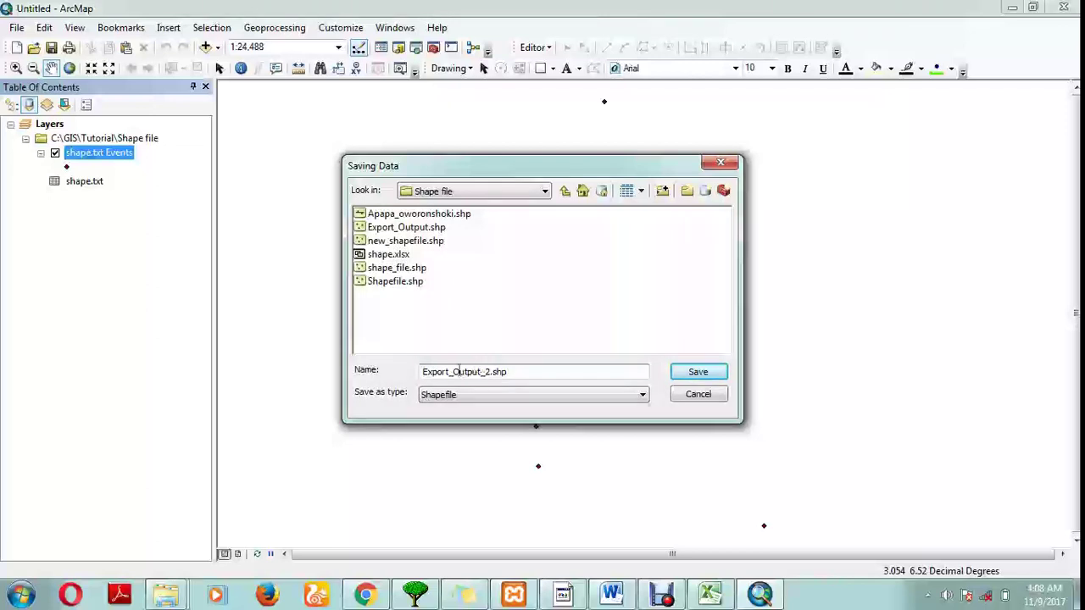
double_click(456, 373)
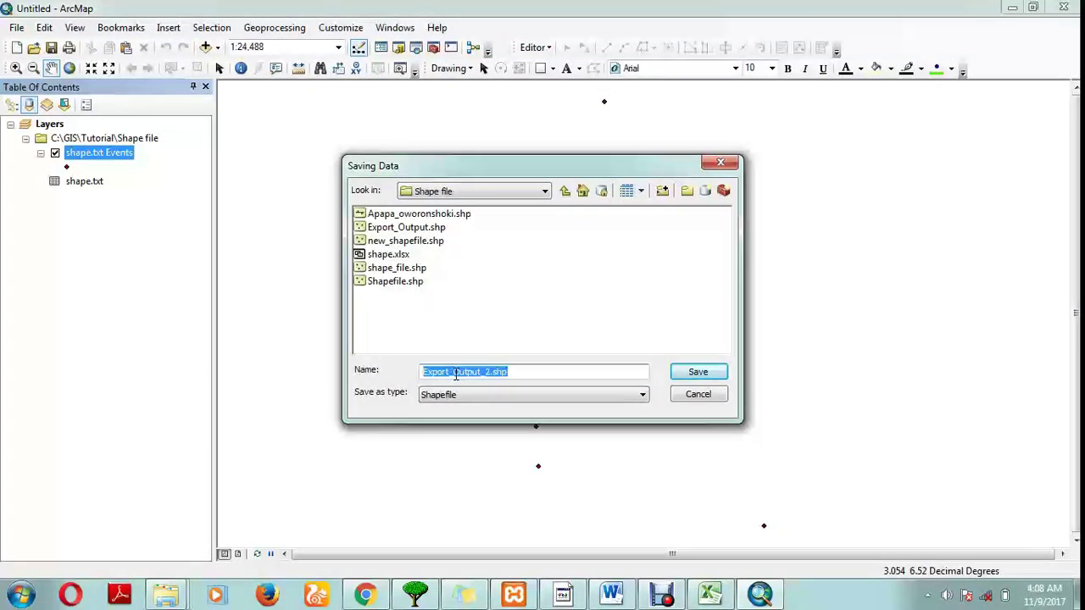
text(new_shape)
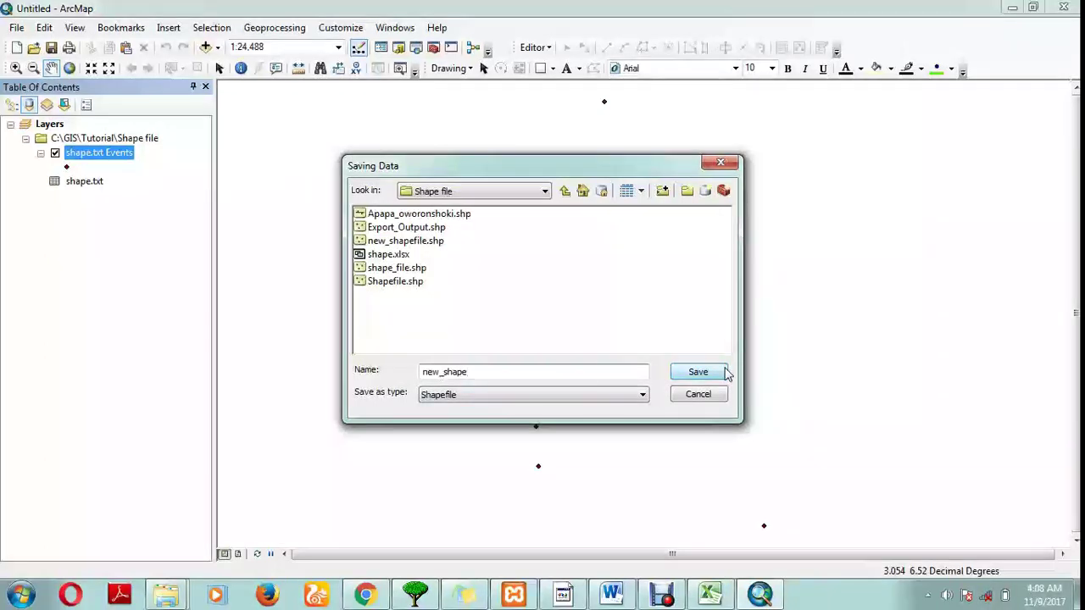
click(698, 372)
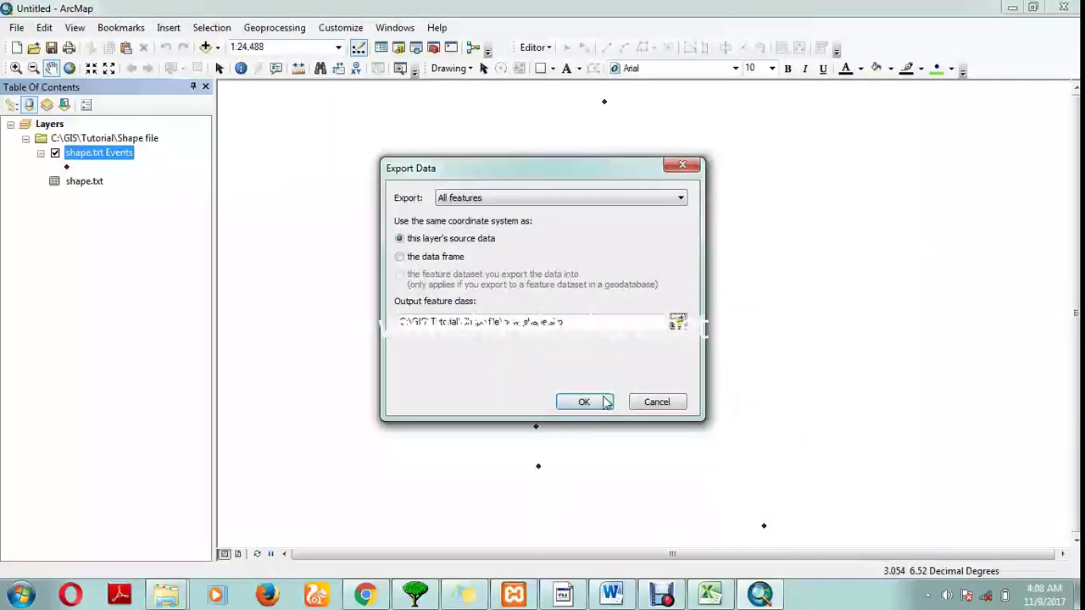
click(584, 402)
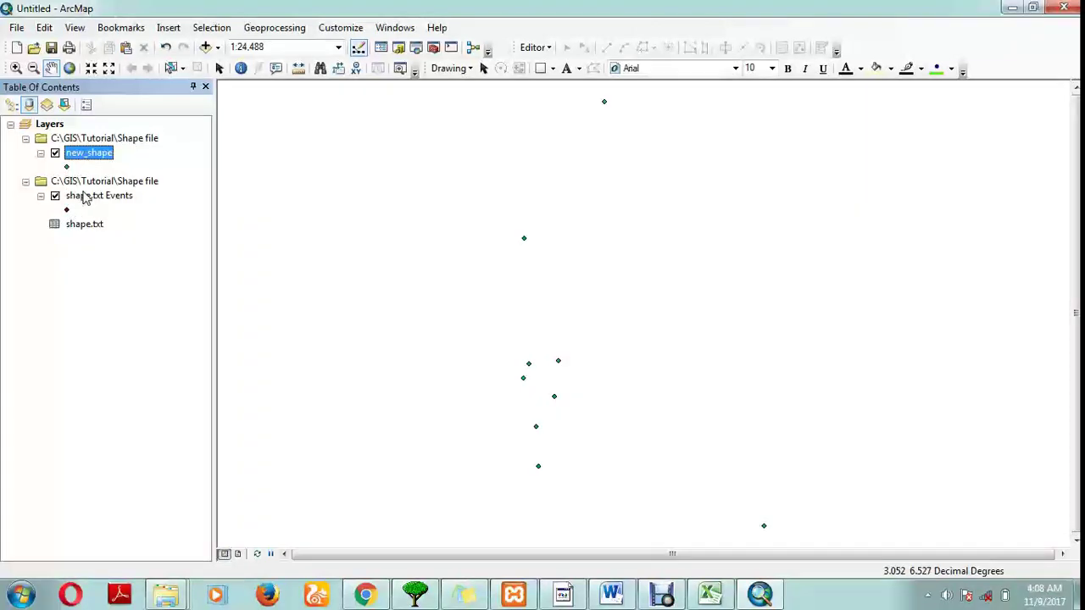
Remove the original group holding the shape.txt Events layer and shape.txt table.
click(101, 185)
right_click(102, 184)
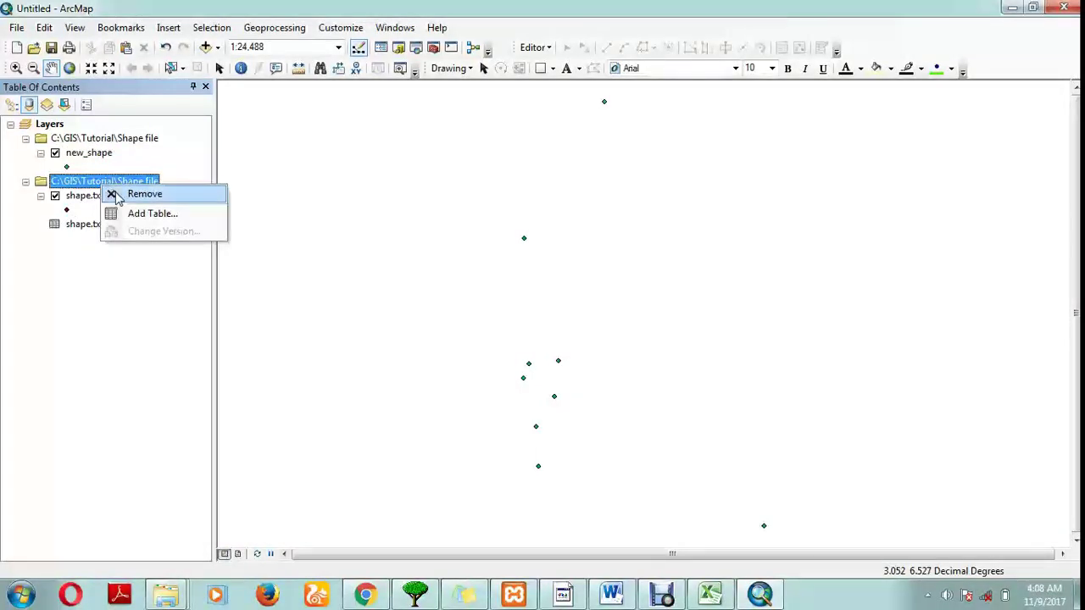
click(143, 195)
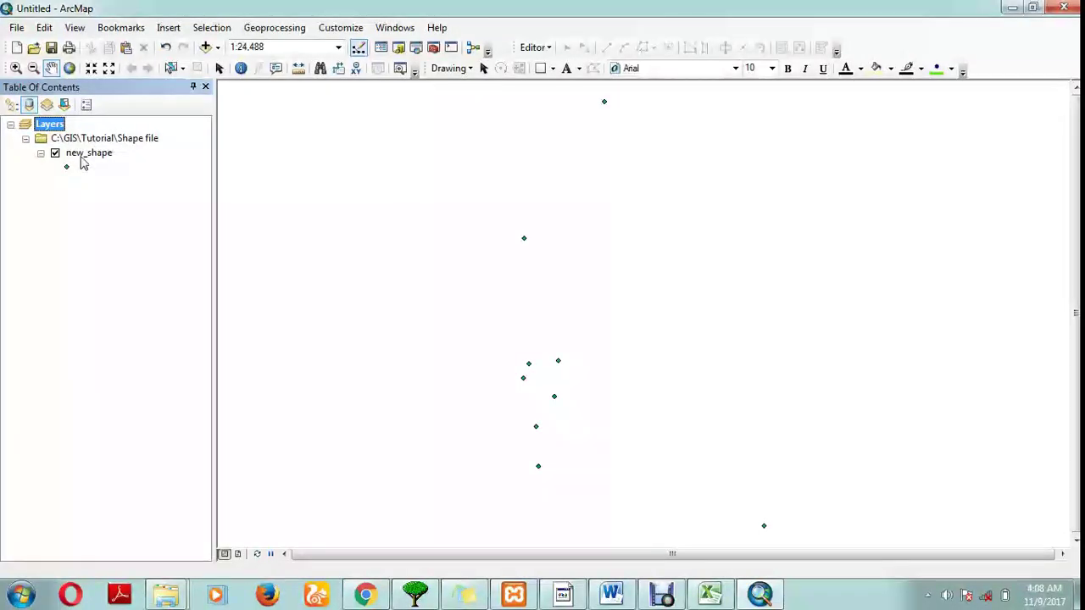